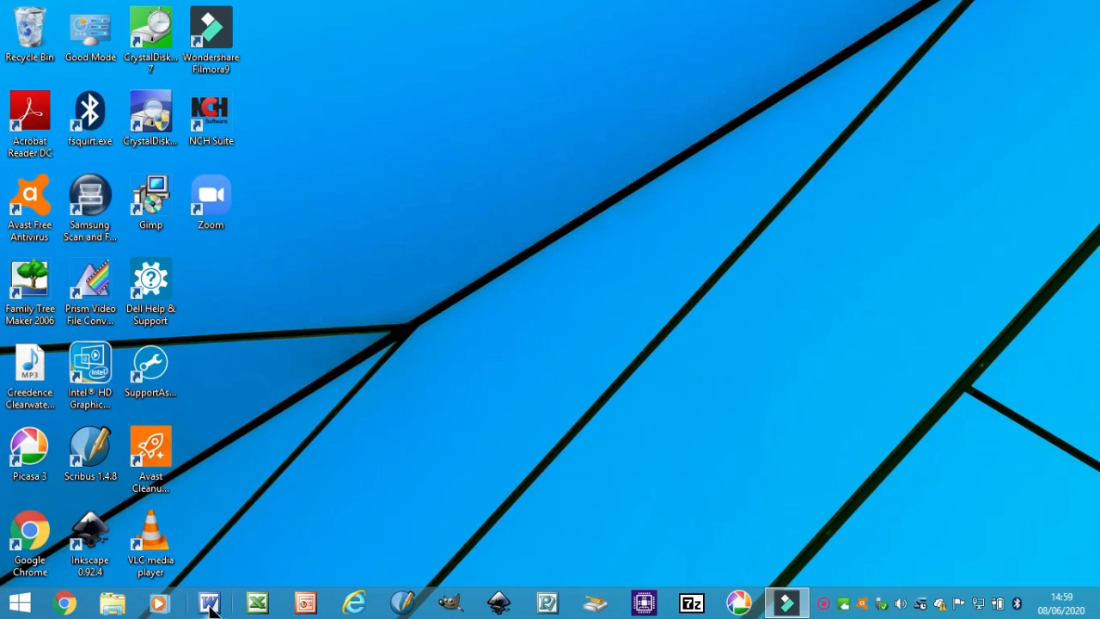
# Launch Word from the taskbar and browse the File, Edit, Insert and View menus
pyautogui.click(211, 605)
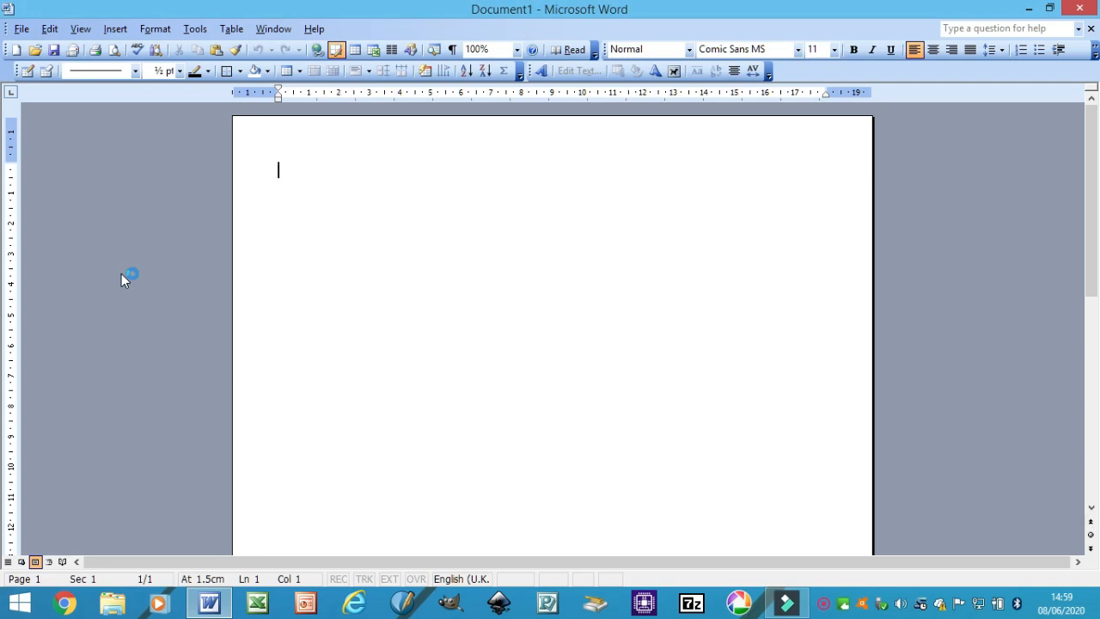
pyautogui.click(12, 33)
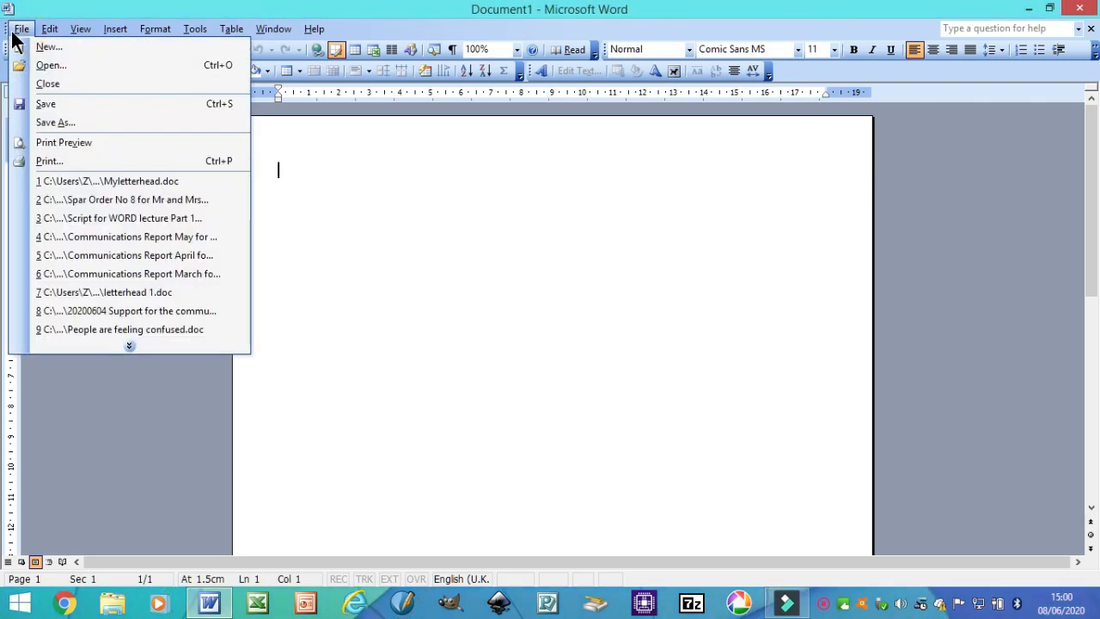
pyautogui.click(138, 349)
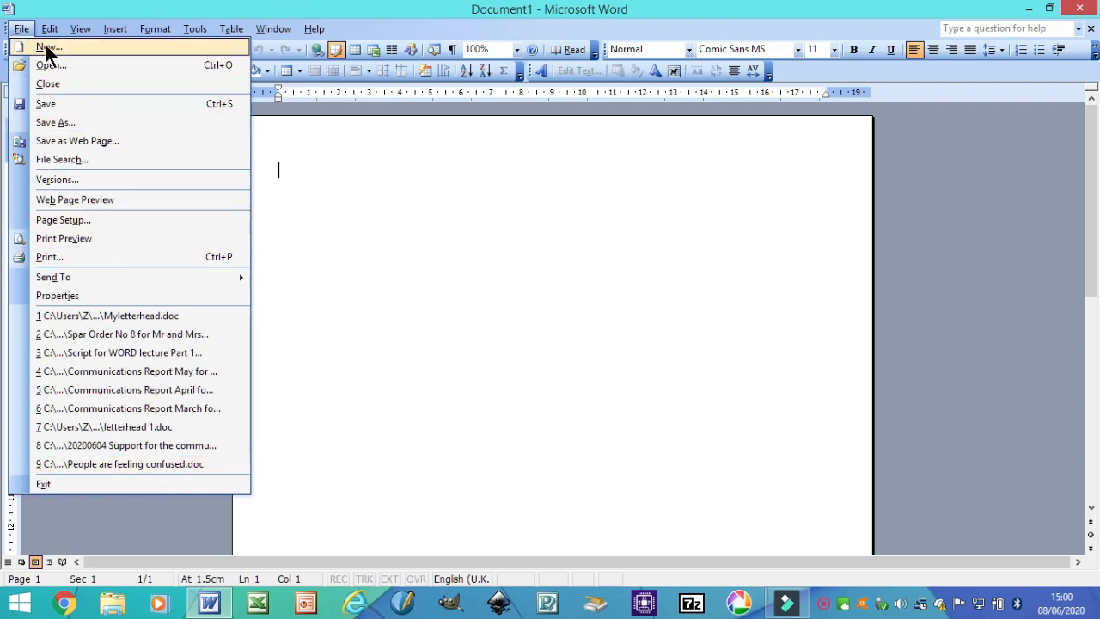
pyautogui.moveTo(51, 34)
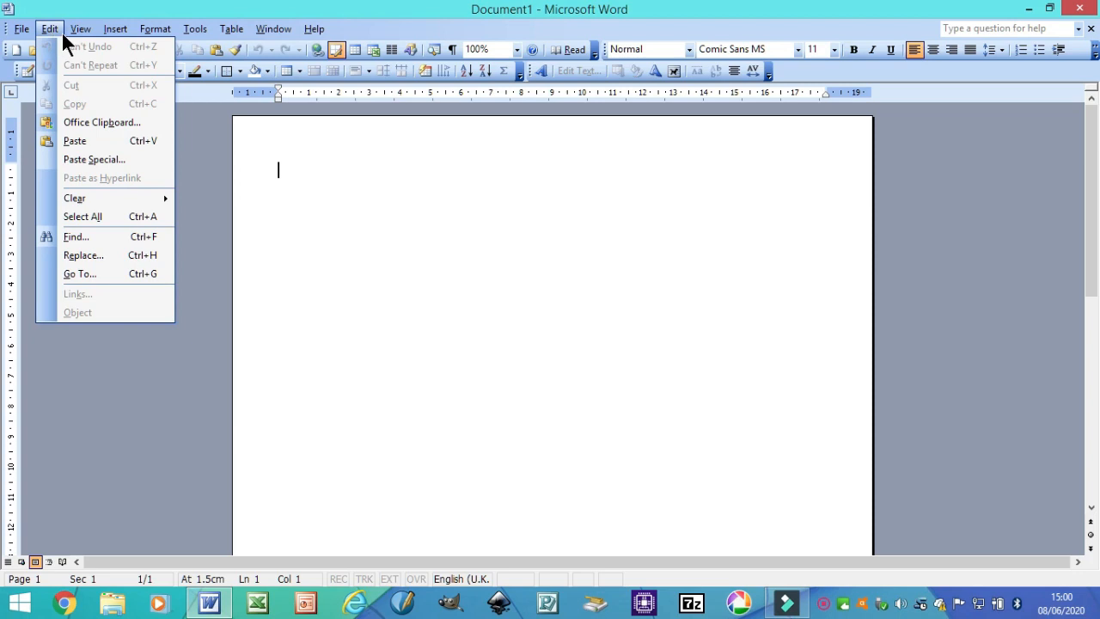
pyautogui.moveTo(111, 33)
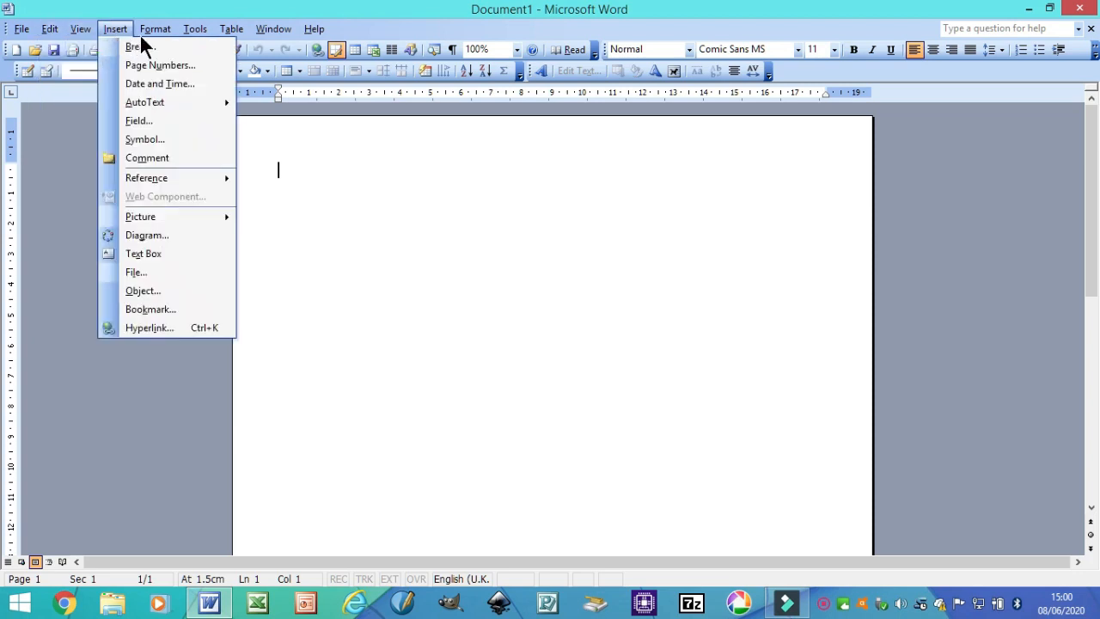
pyautogui.moveTo(156, 30)
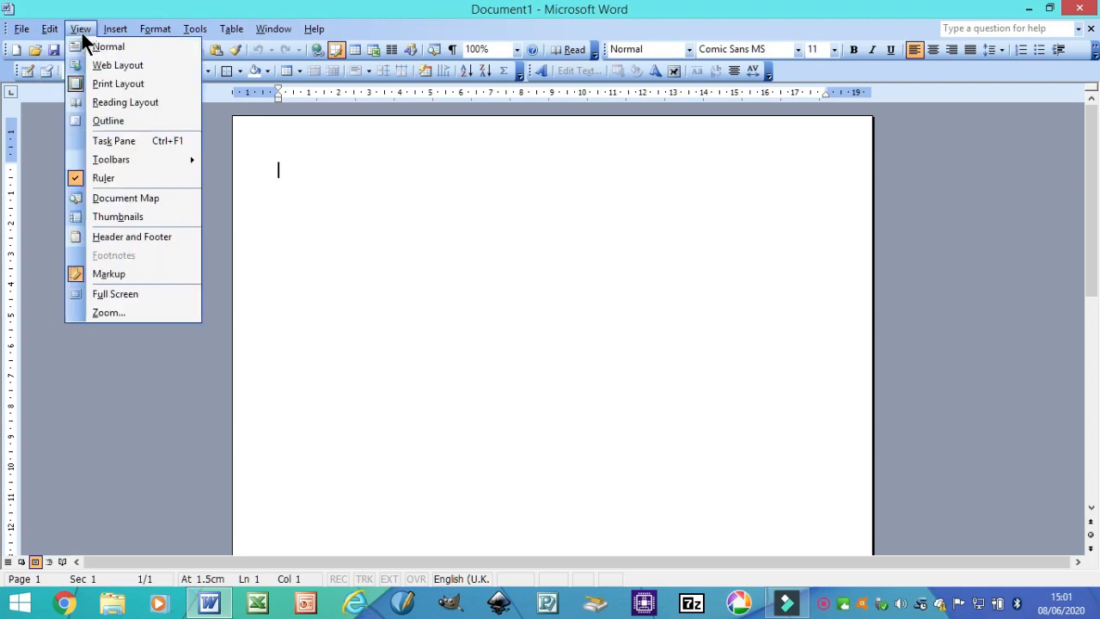
# Hide the WordArt toolbar, then zoom the page to 50% and back to 100%
pyautogui.moveTo(158, 157)
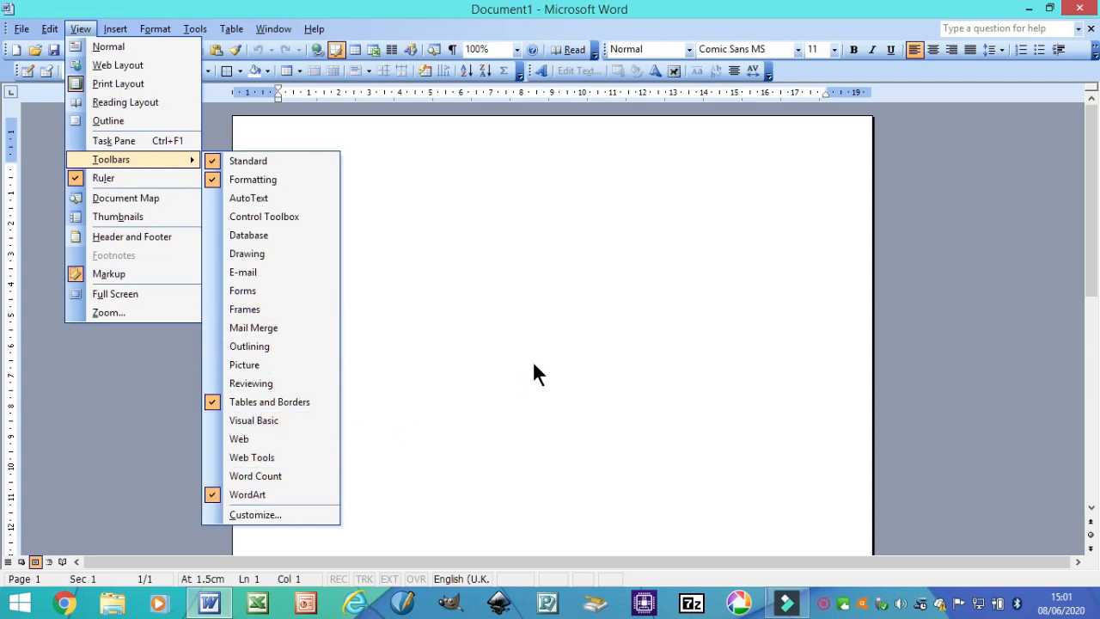
pyautogui.click(212, 494)
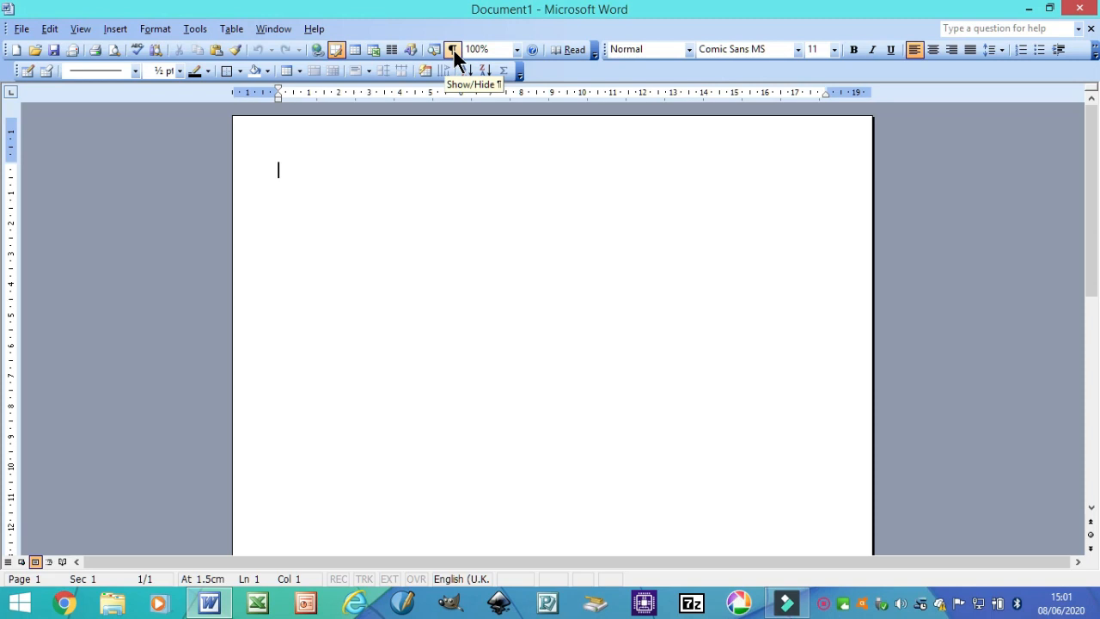
pyautogui.click(517, 49)
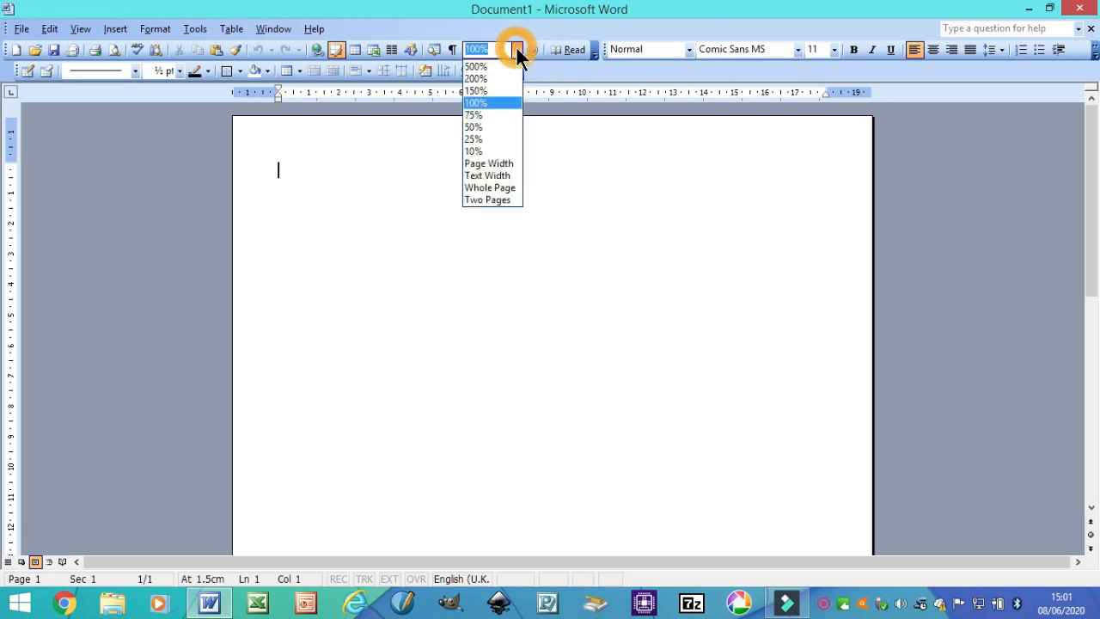
pyautogui.click(481, 127)
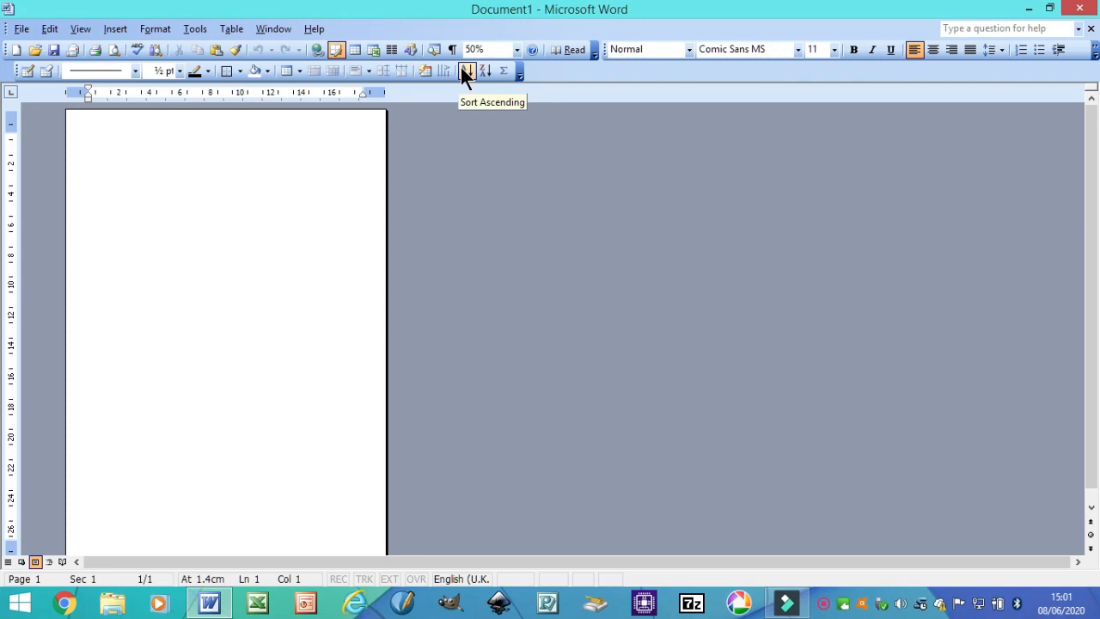
pyautogui.click(518, 49)
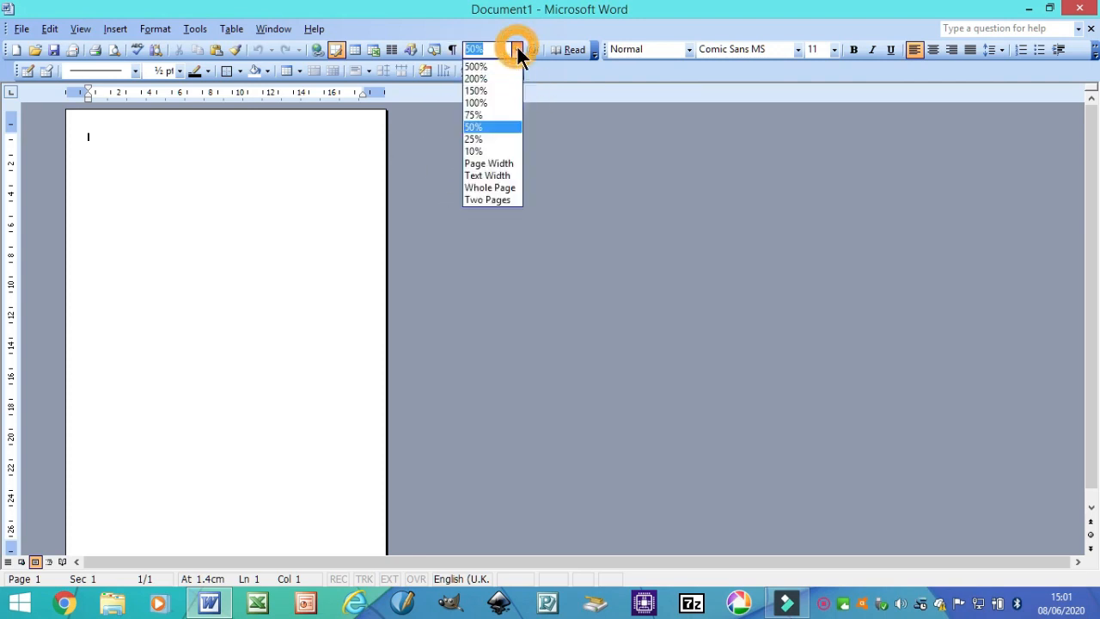
pyautogui.click(481, 102)
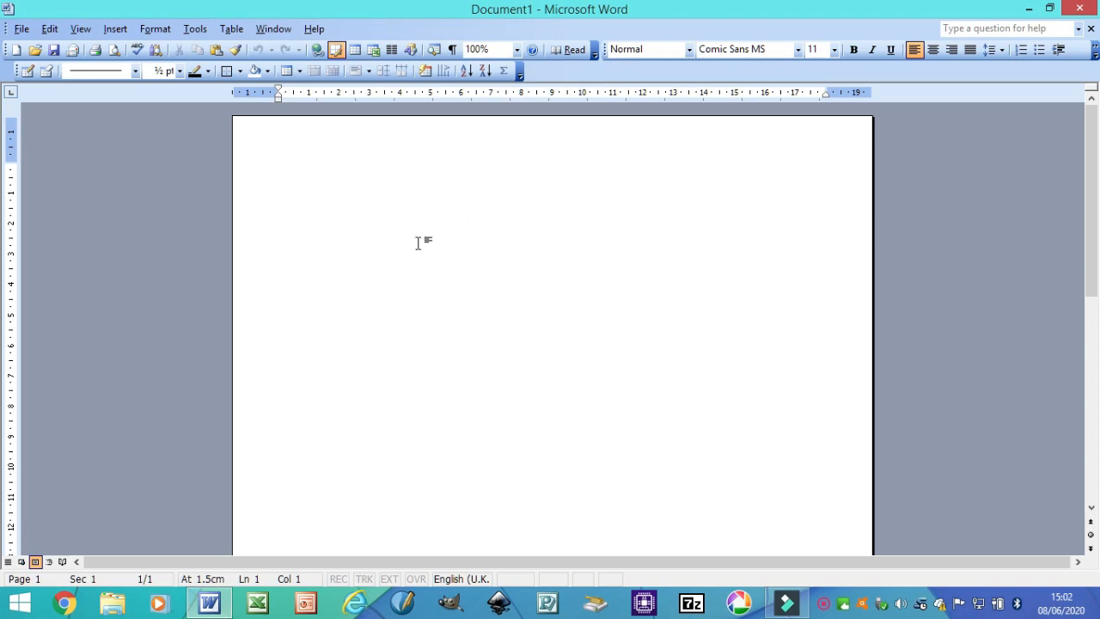
pyautogui.click(19, 33)
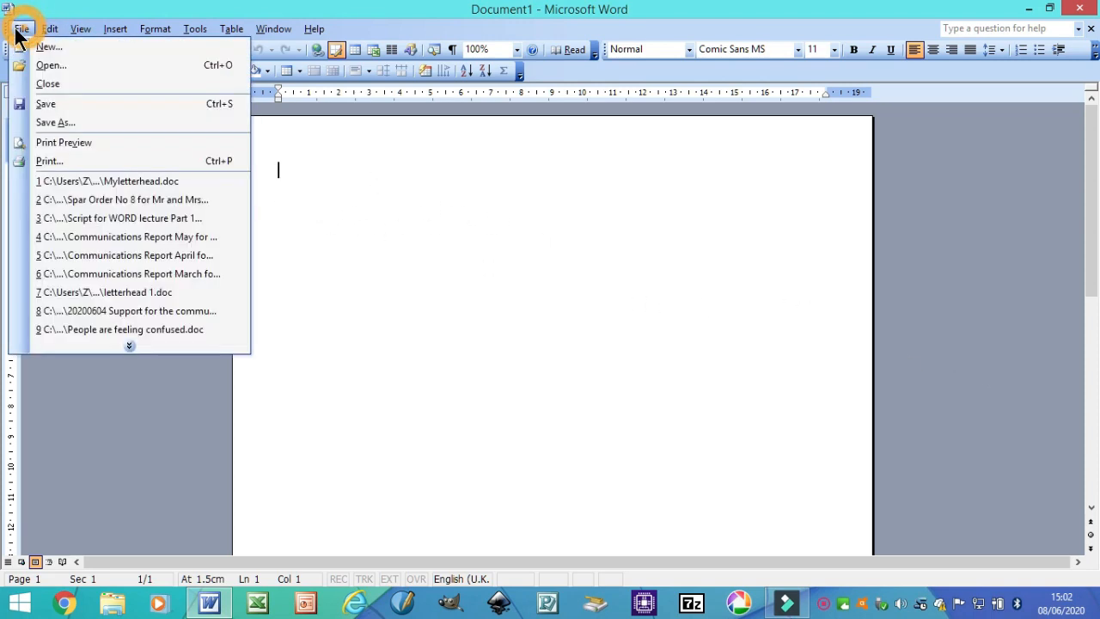
# Start Save As and name the file 'letterhead Evergreen'
pyautogui.click(57, 122)
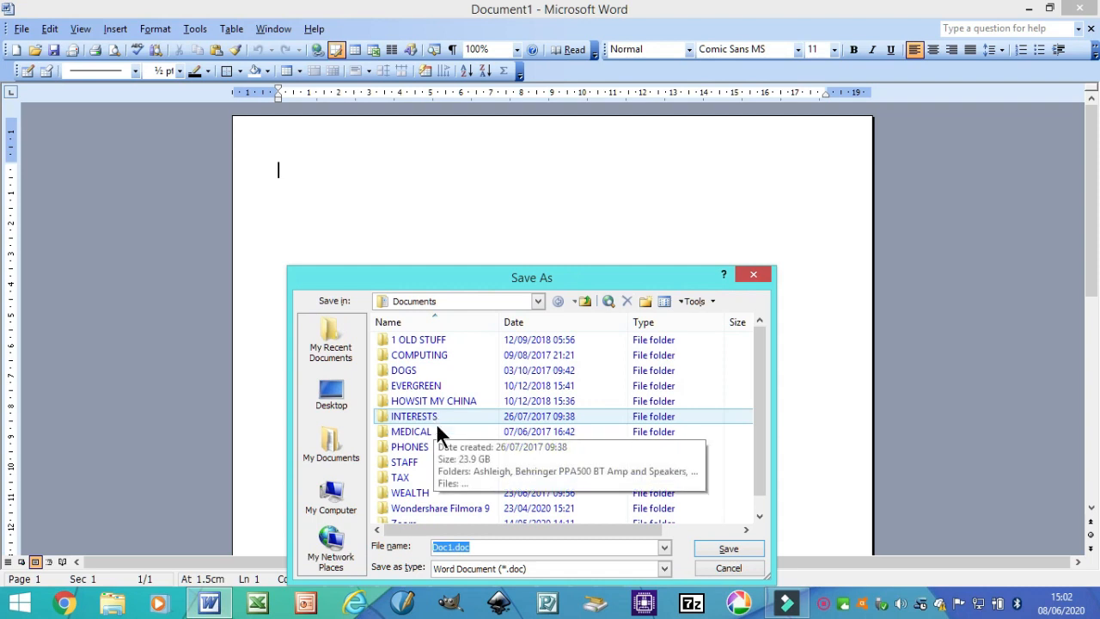
pyautogui.click(482, 544)
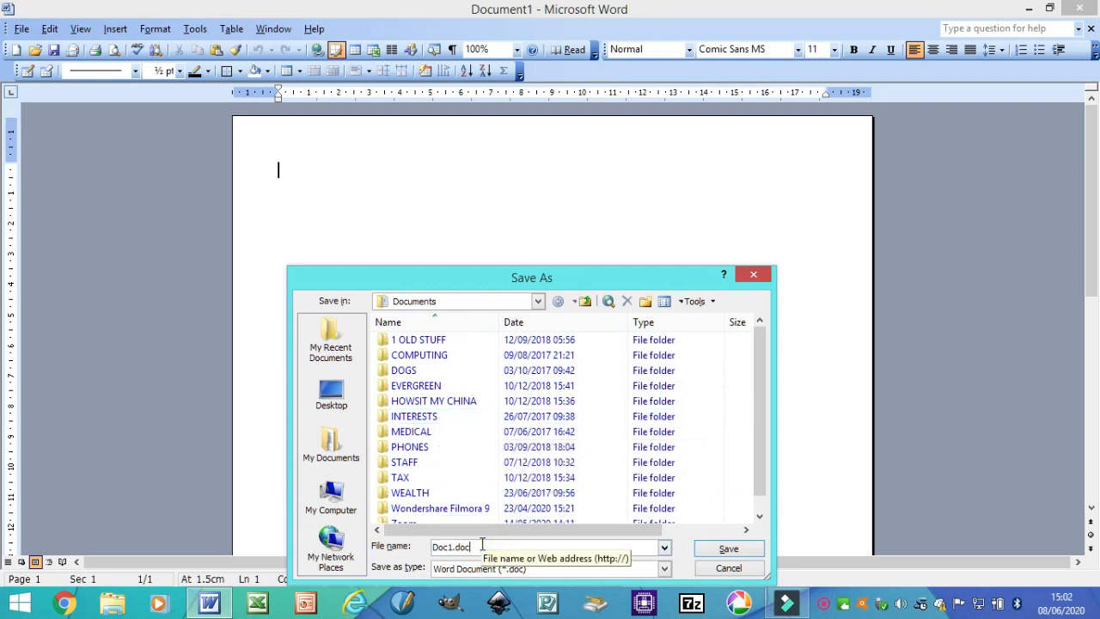
pyautogui.write('Letterhead')
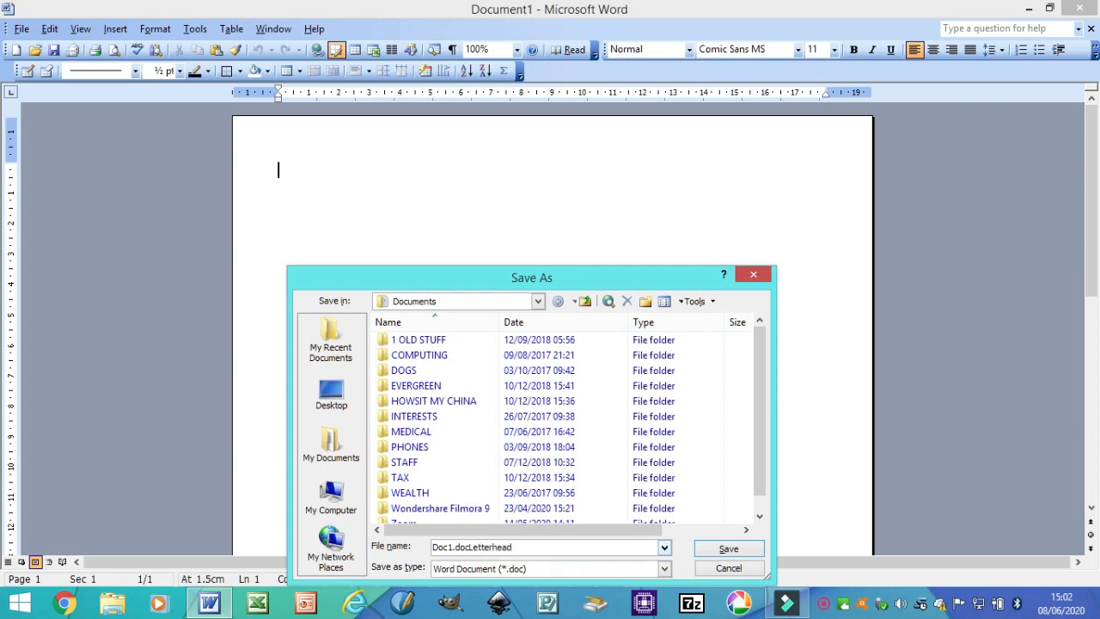
pyautogui.press('BackSpace')
pyautogui.press('BackSpace')
pyautogui.press('BackSpace')
pyautogui.press('BackSpace')
pyautogui.press('BackSpace')
pyautogui.press('BackSpace')
pyautogui.press('BackSpace')
pyautogui.press('BackSpace')
pyautogui.press('BackSpace')
pyautogui.press('BackSpace')
pyautogui.press('BackSpace')
pyautogui.press('BackSpace')
pyautogui.press('BackSpace')
pyautogui.press('BackSpace')
pyautogui.press('BackSpace')
pyautogui.press('BackSpace')
pyautogui.press('BackSpace')
pyautogui.write('letterhead Evergereen')
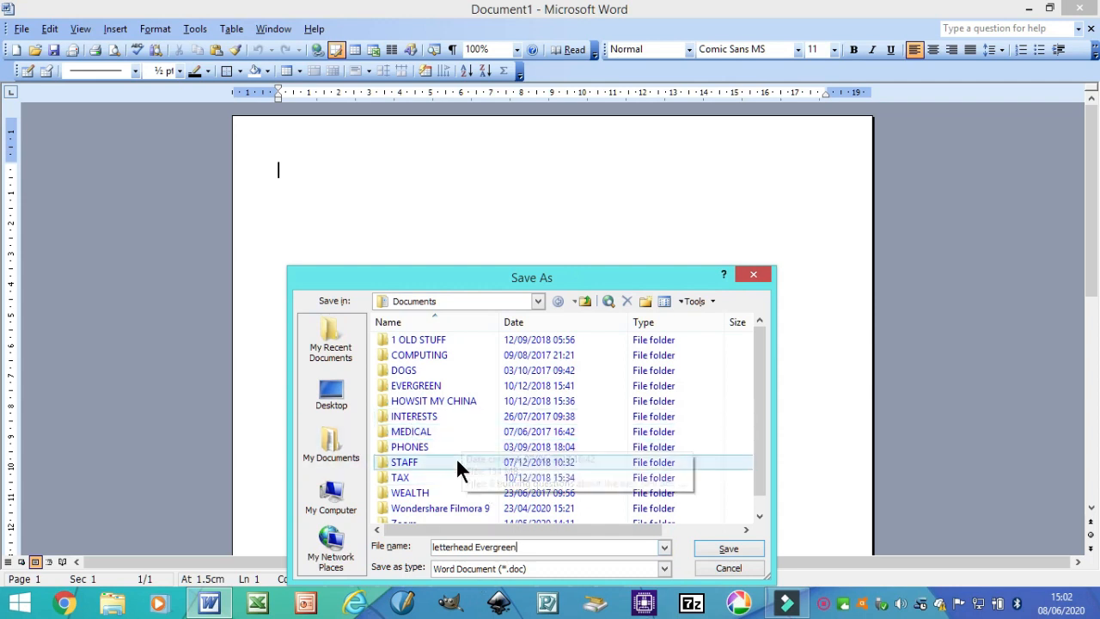
# Create a Letterheads folder inside INTERESTS and save the document there
pyautogui.click(393, 410)
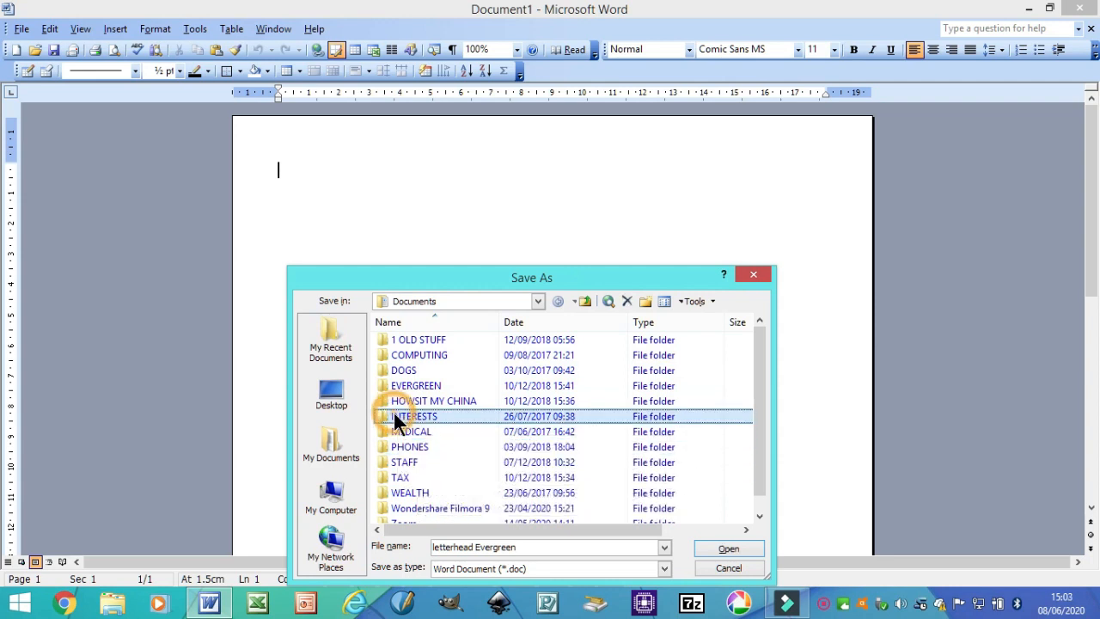
pyautogui.doubleClick(384, 413)
pyautogui.click(646, 300)
pyautogui.write('Letterheads')
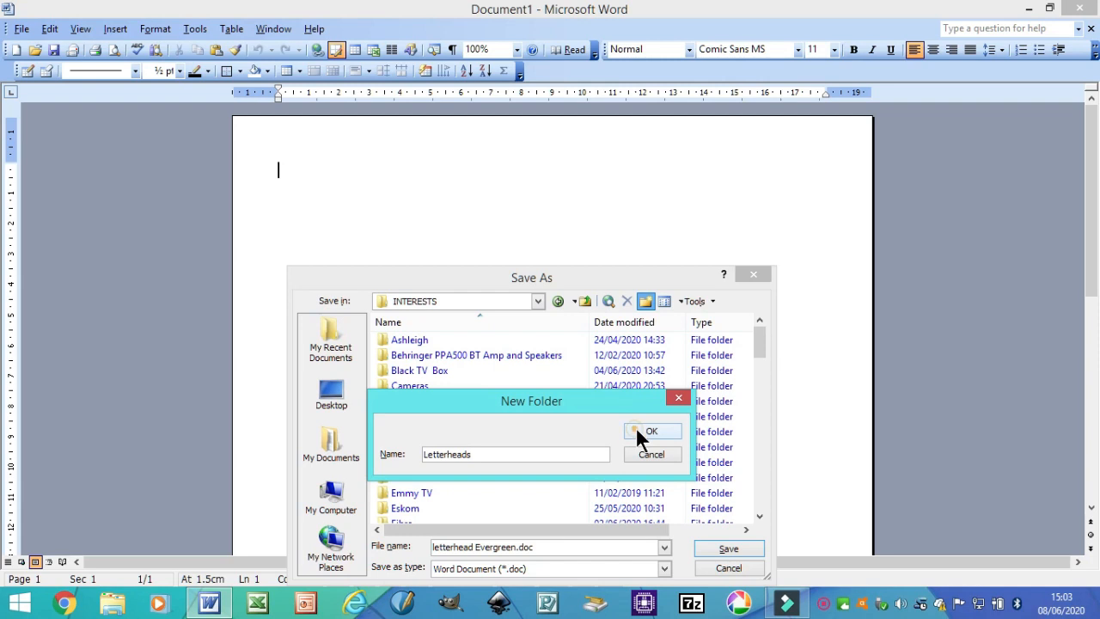
pyautogui.click(635, 426)
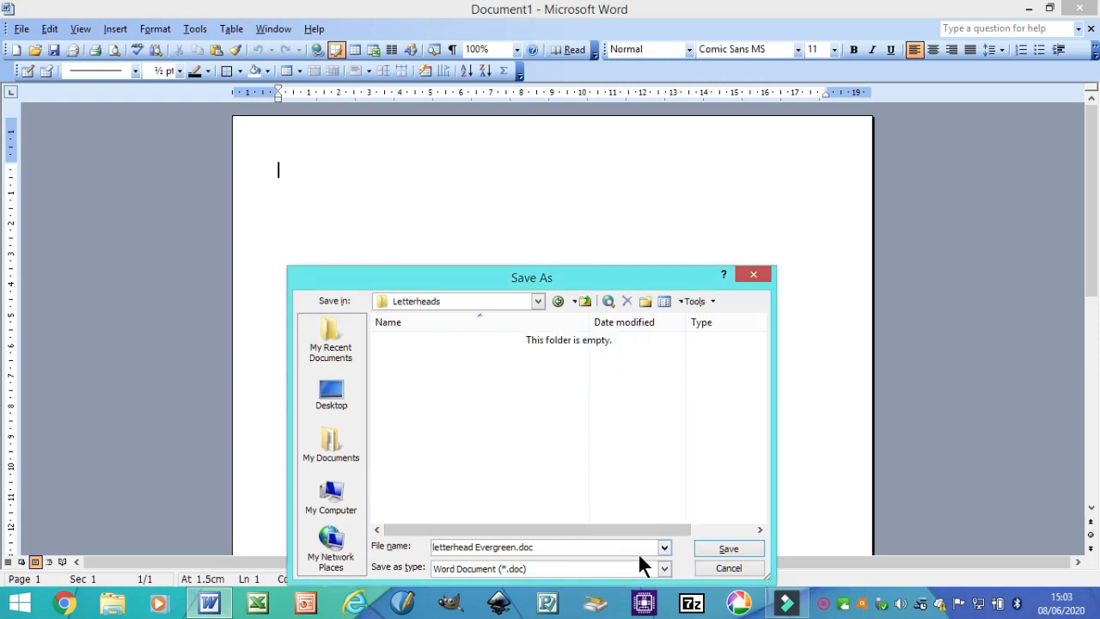
pyautogui.click(727, 550)
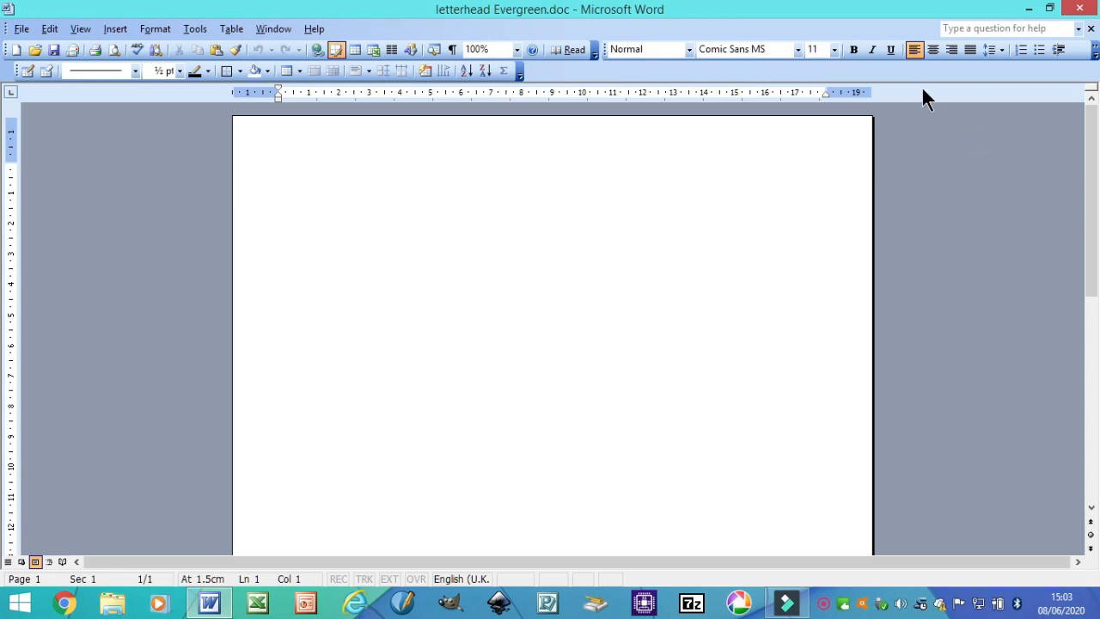
pyautogui.click(949, 50)
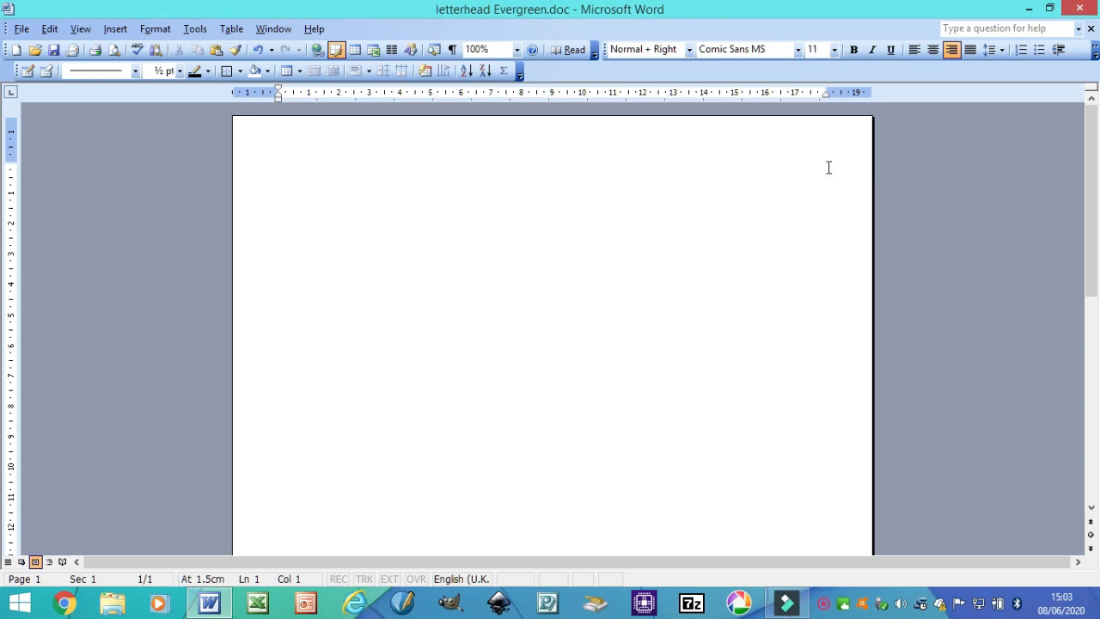
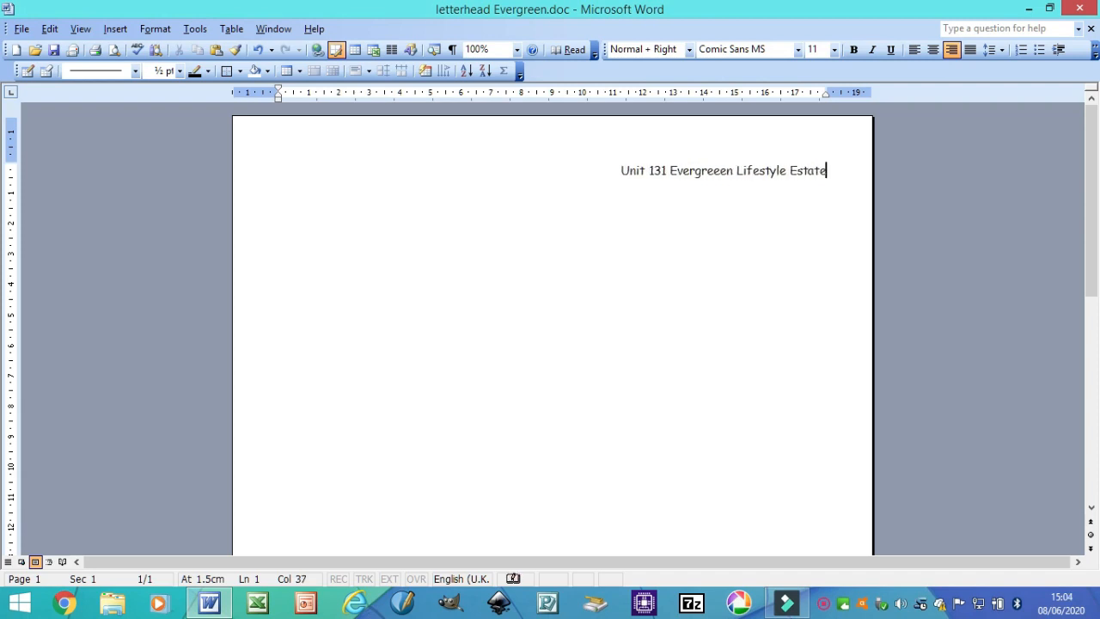
pyautogui.press('Return')
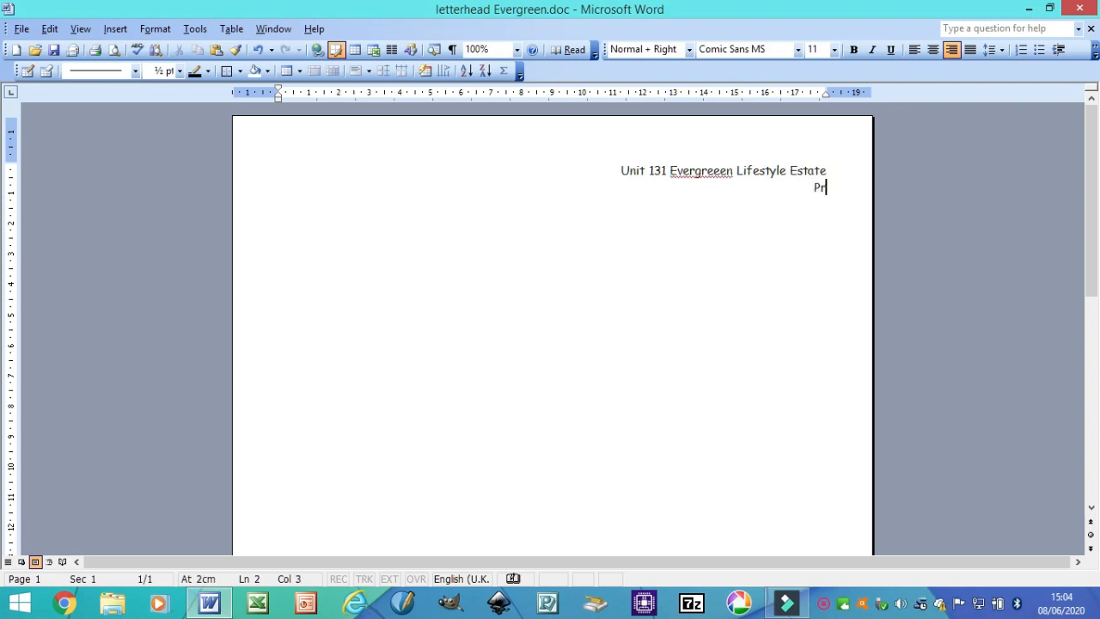
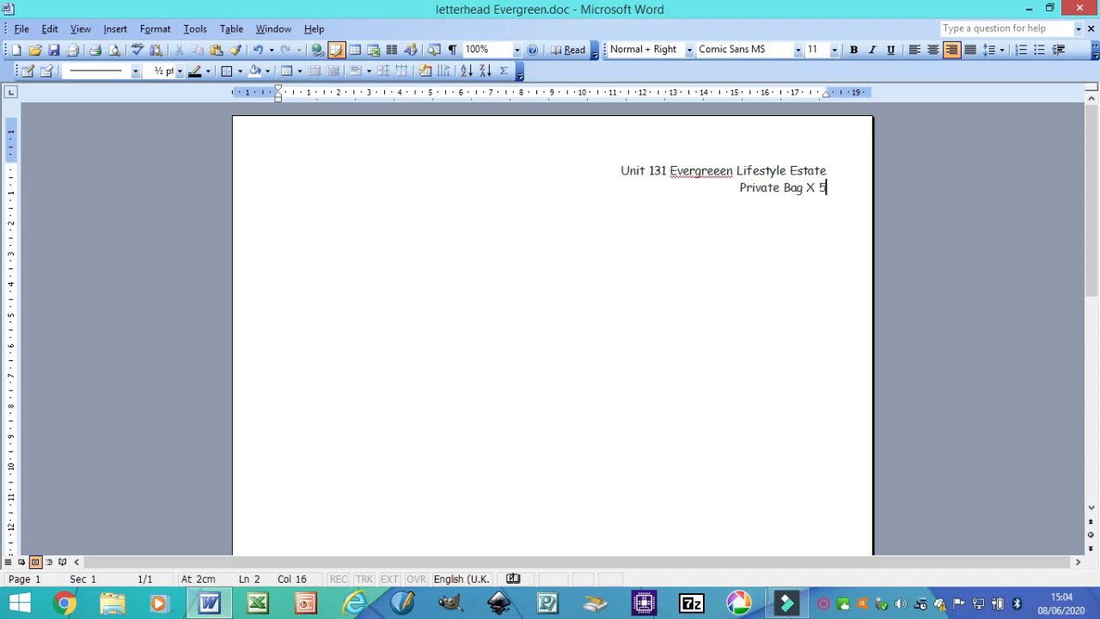
pyautogui.press('Return')
# Add address lines 'Dainfern' and '2022 Soth Africa', then the date 6th June 2020
pyautogui.write('6')
pyautogui.press('BackSpace')
pyautogui.write('Dainfern')
pyautogui.press('Return')
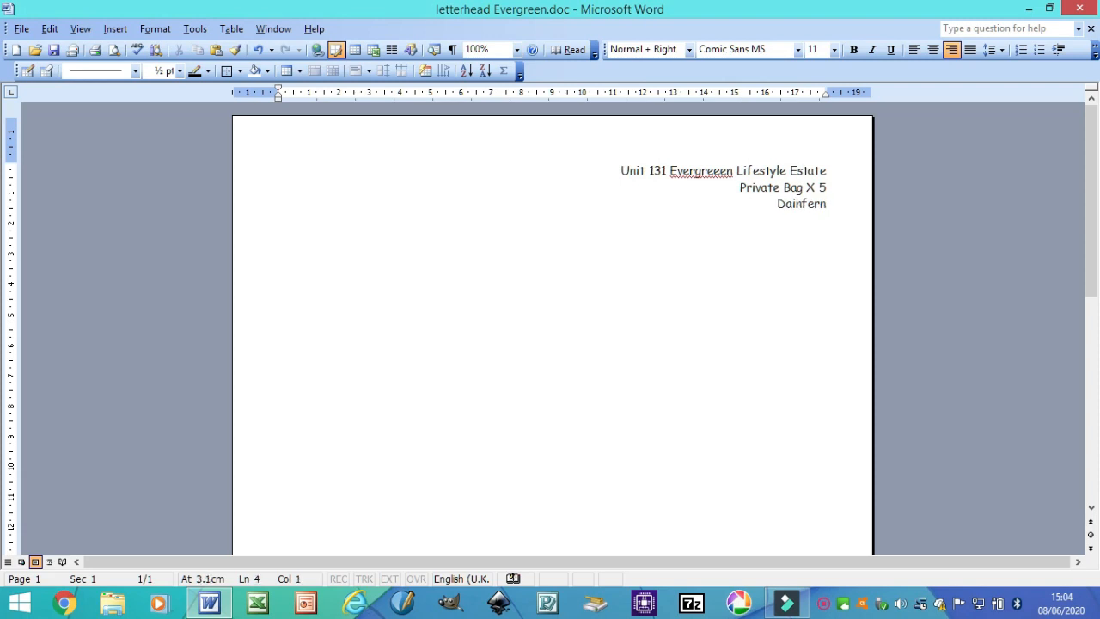
pyautogui.write('2022 Soth Af')
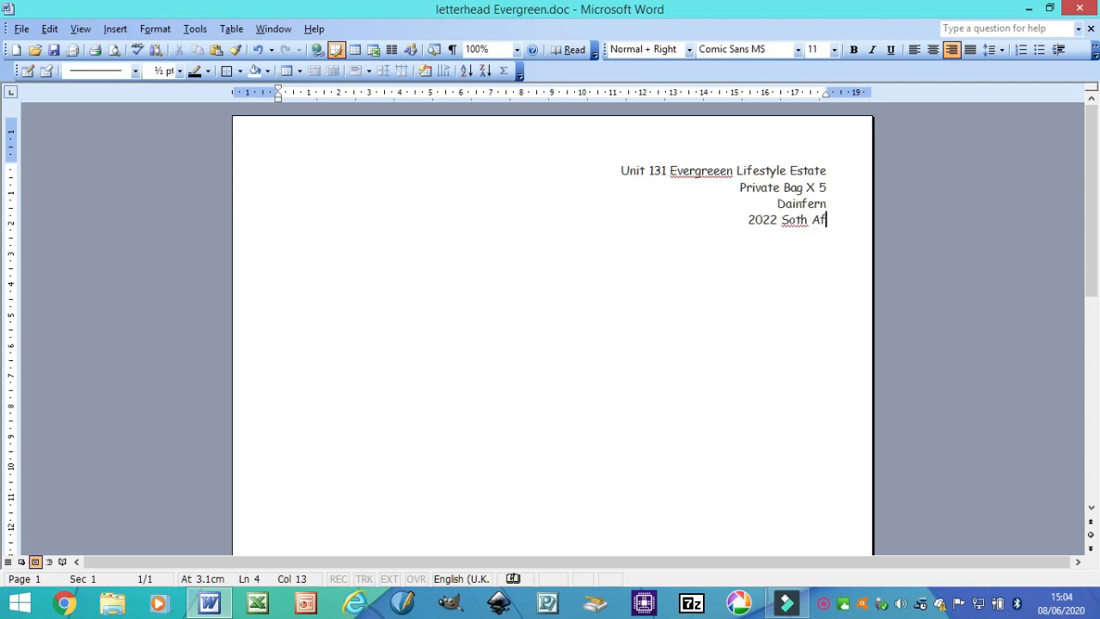
pyautogui.write('rica')
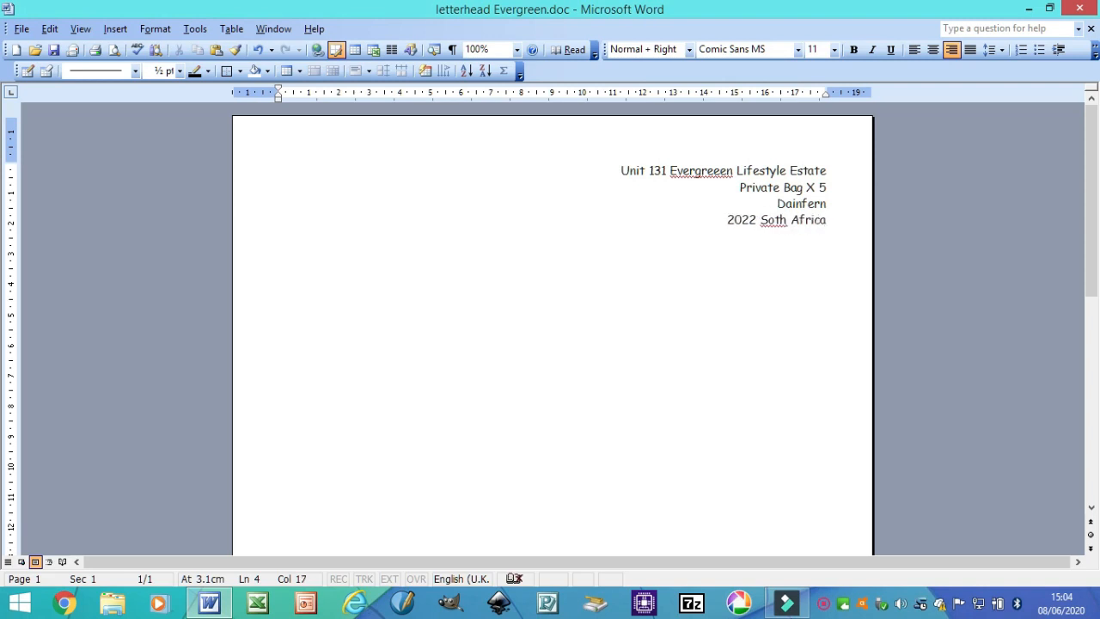
pyautogui.press('Return')
pyautogui.press('Return')
pyautogui.press('Return')
pyautogui.write('6th June 2020')
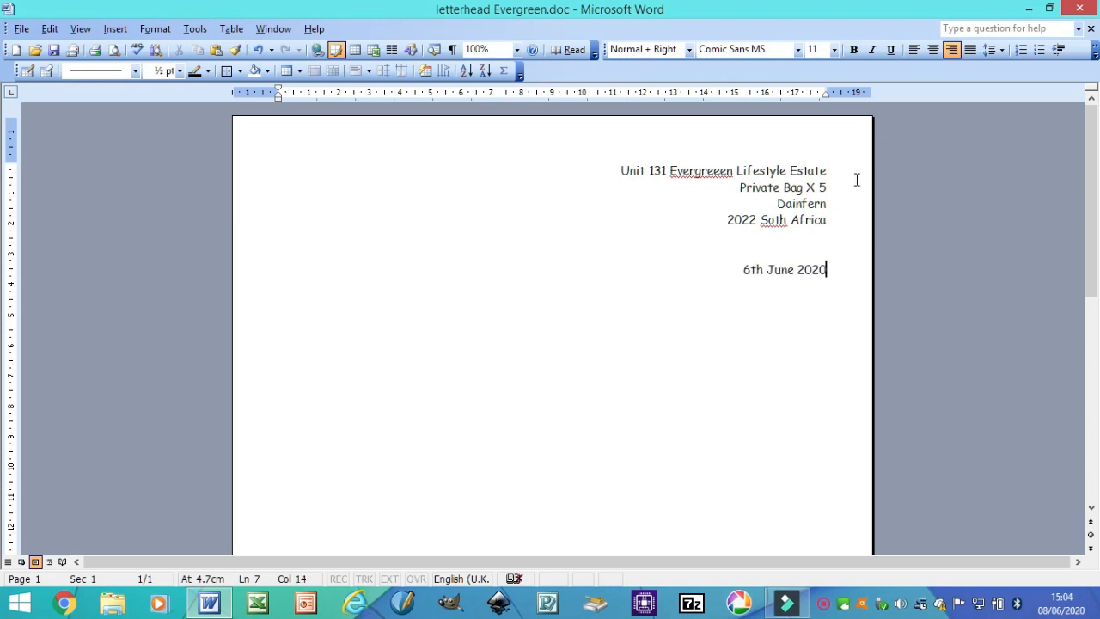
# Left-align the date line and type the greeting 'Dear Sirs,' below it
pyautogui.click(914, 50)
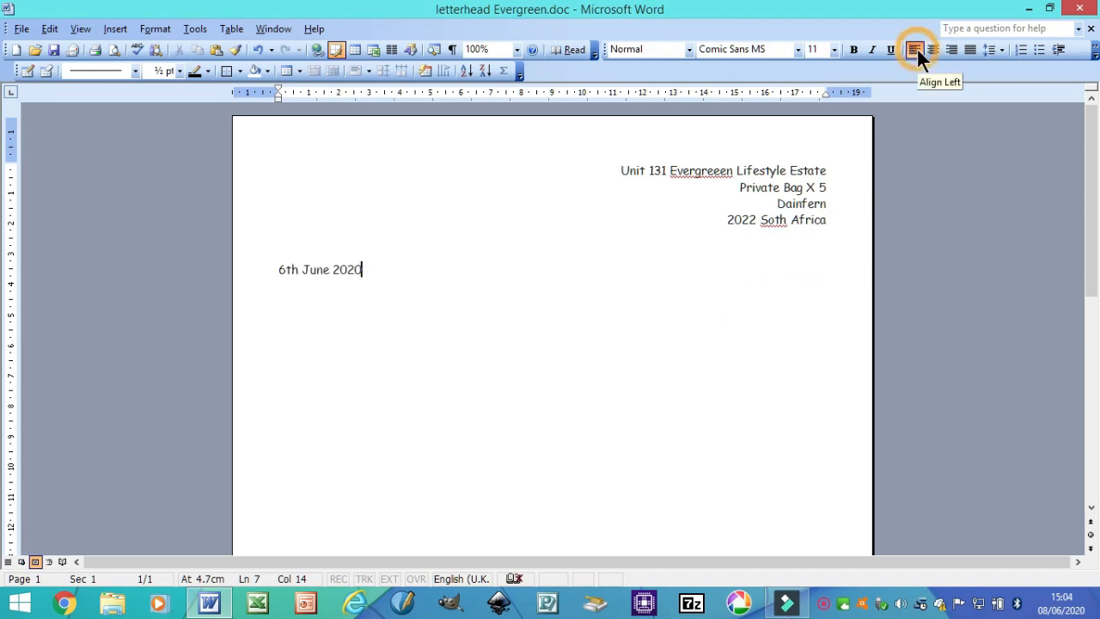
pyautogui.press('Return')
pyautogui.press('Return')
pyautogui.press('Return')
pyautogui.press('Return')
pyautogui.press('Return')
pyautogui.press('Return')
pyautogui.press('Return')
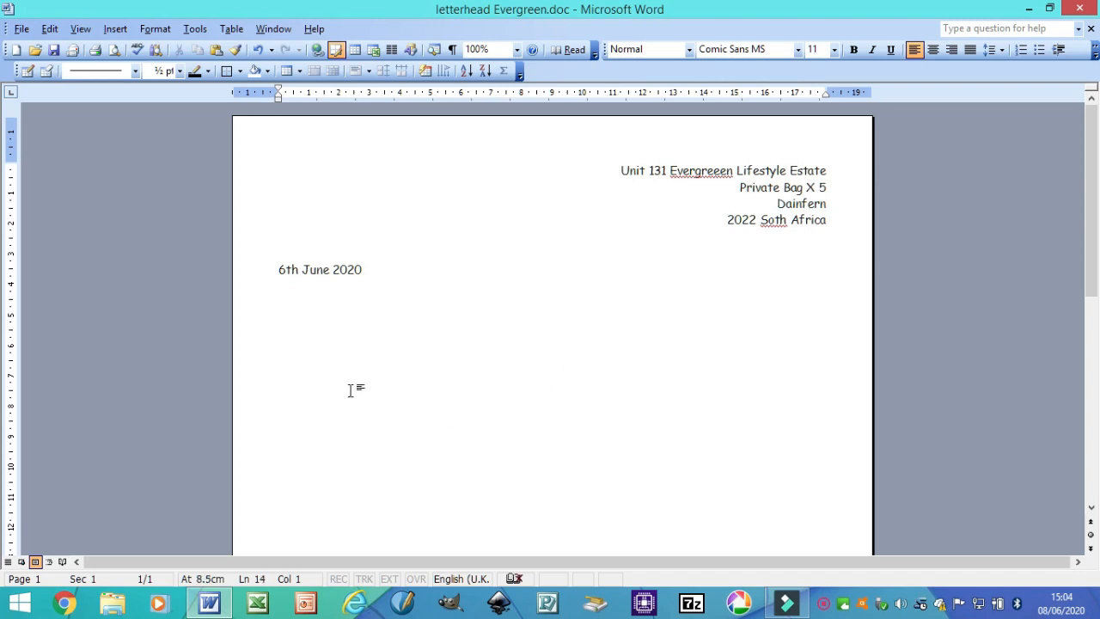
pyautogui.write('Dear Sirs,')
# Correct 'Evergreeen' to 'Evergreen' and 'Soth' to 'South' via spelling suggestions, then save
pyautogui.rightClick(703, 173)
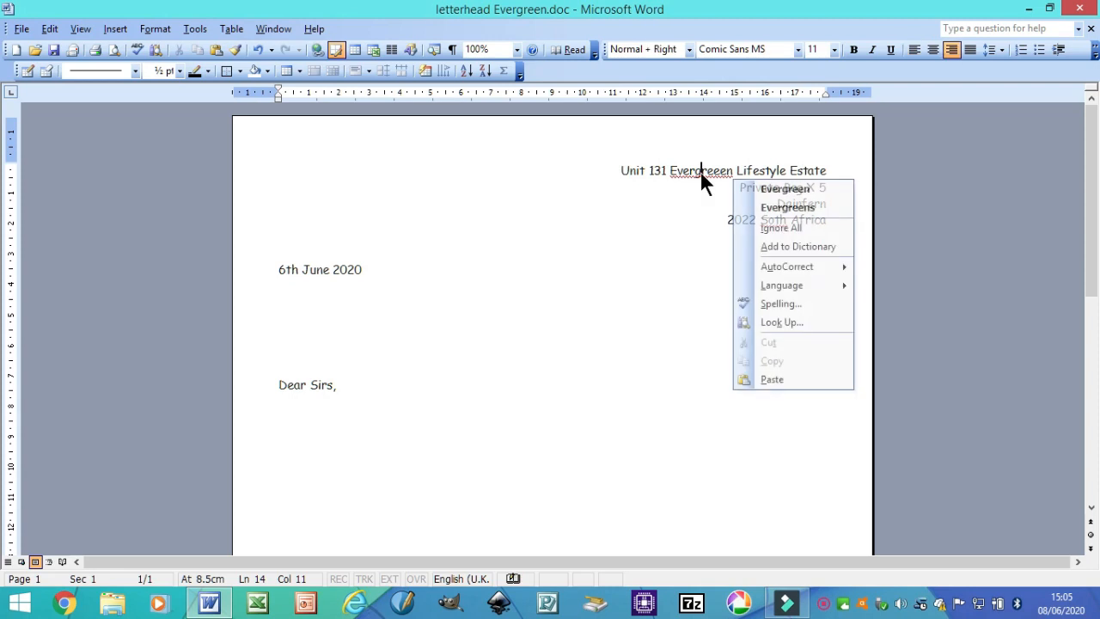
pyautogui.click(792, 190)
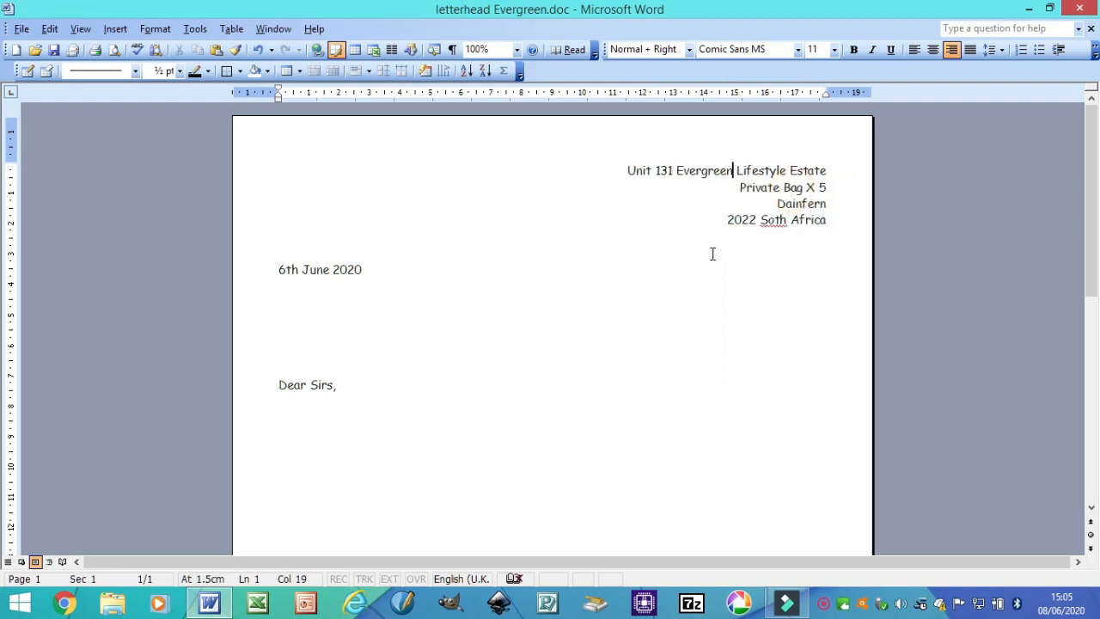
pyautogui.click(766, 220)
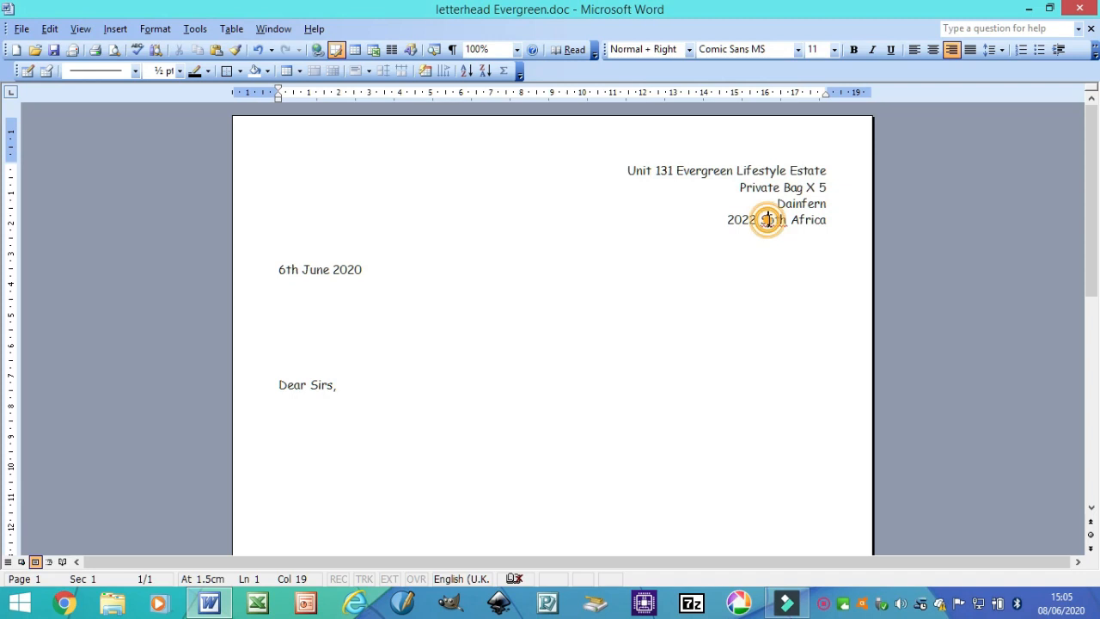
pyautogui.rightClick(769, 220)
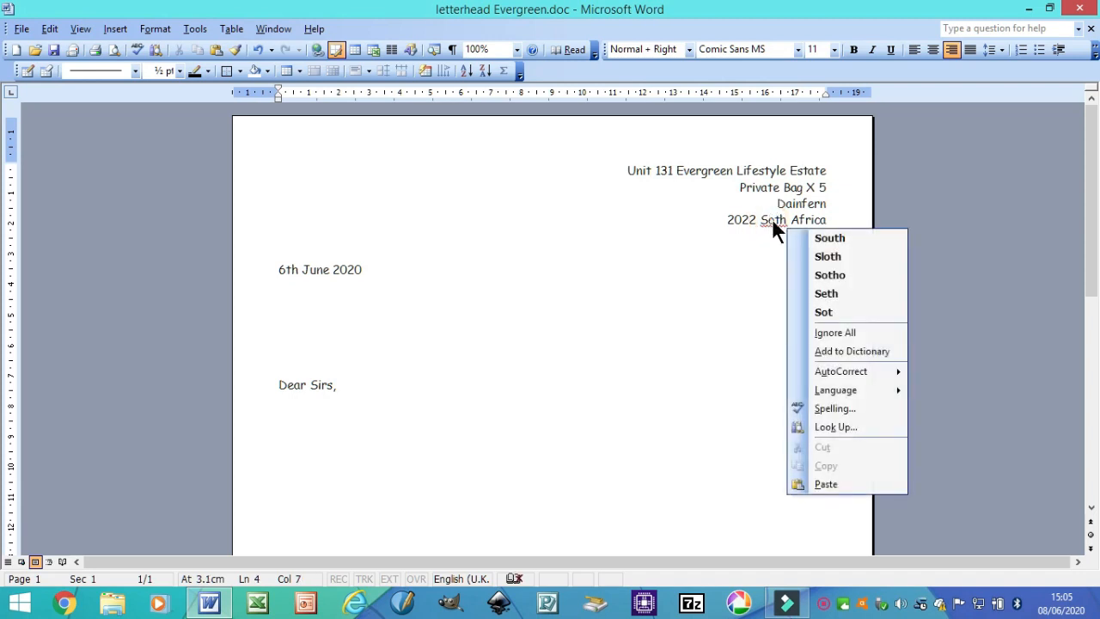
pyautogui.click(830, 238)
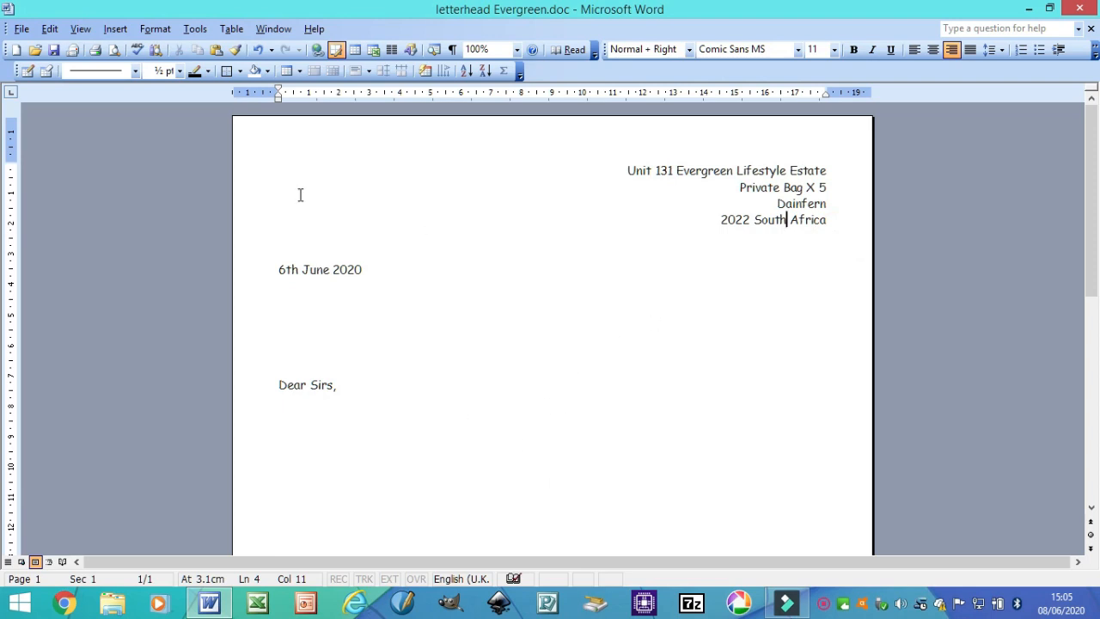
pyautogui.click(21, 29)
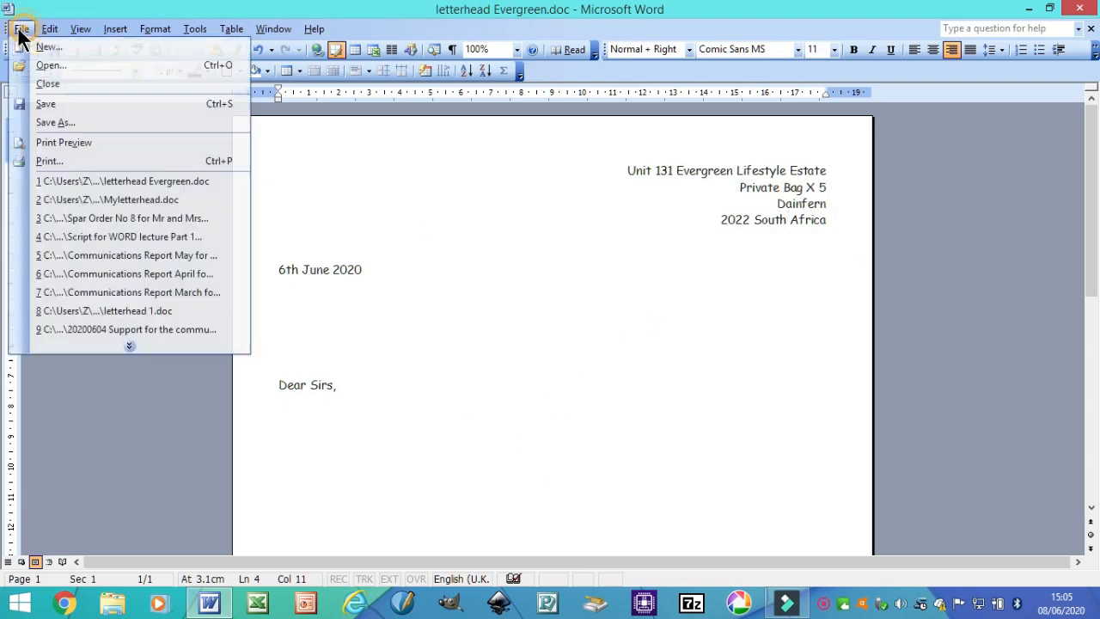
pyautogui.click(47, 104)
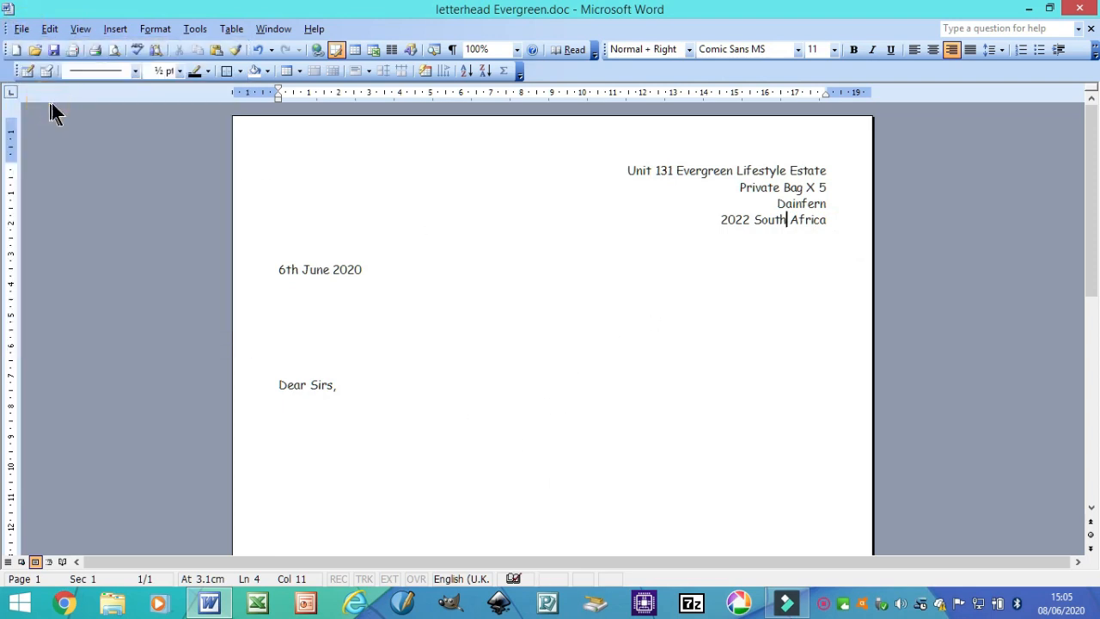